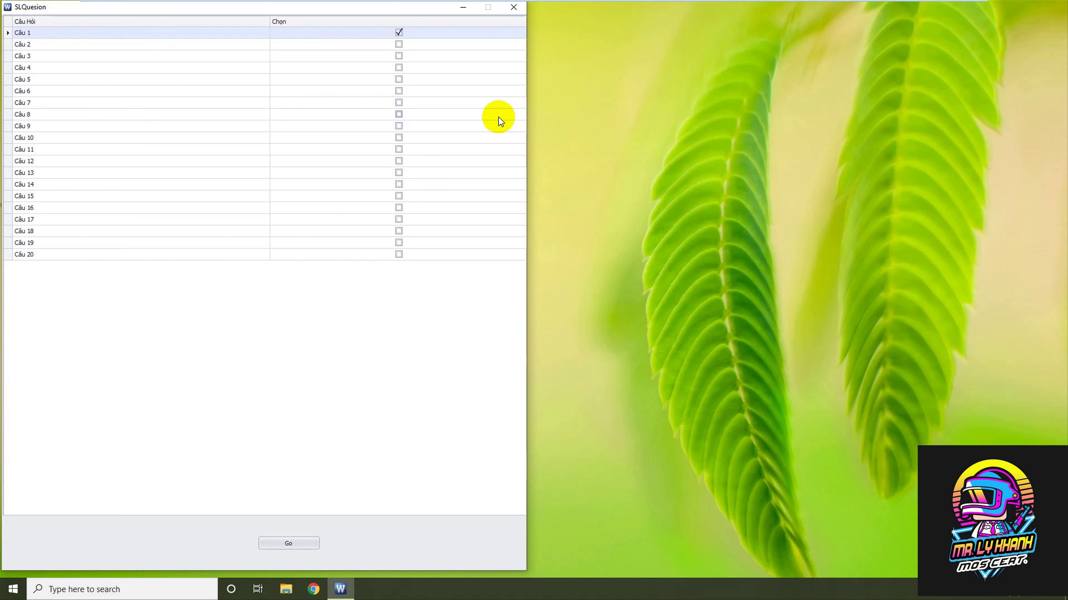
Step: Switch the practice question to Câu 4 and launch it, acknowledging the close-Word notice
left_click(398, 68)
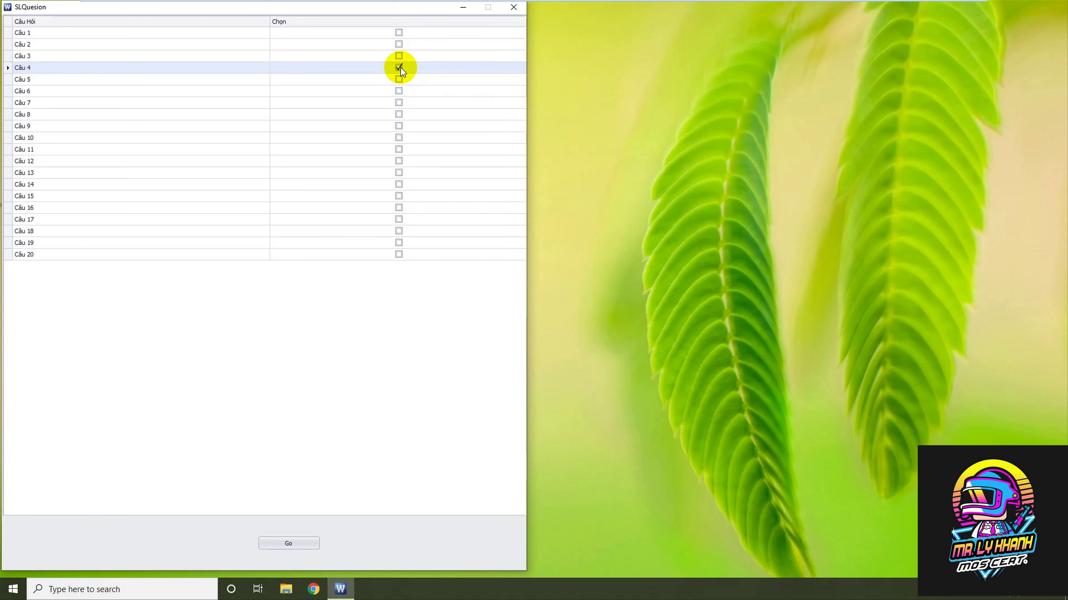
left_click(301, 547)
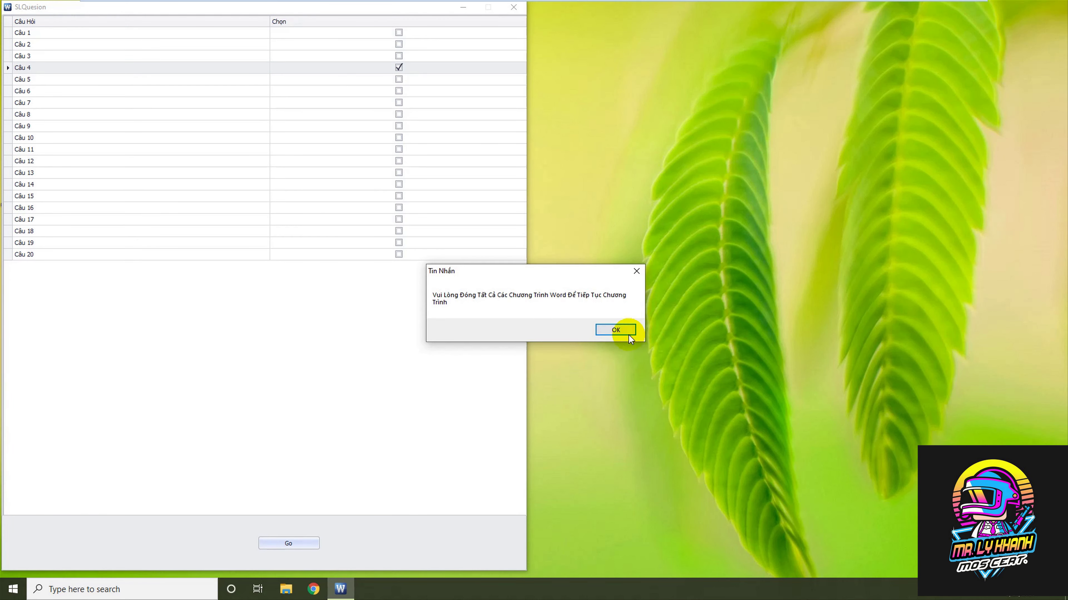
left_click(610, 333)
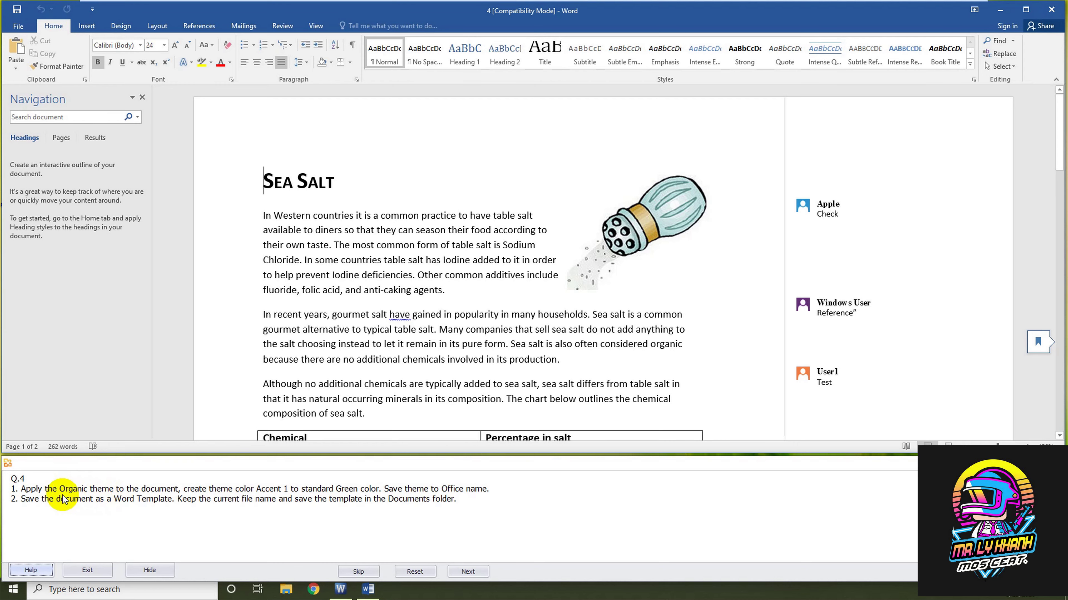
Step: Review the Sea Salt document's chemical and sales tables, then show the Design tab
left_click(416, 341)
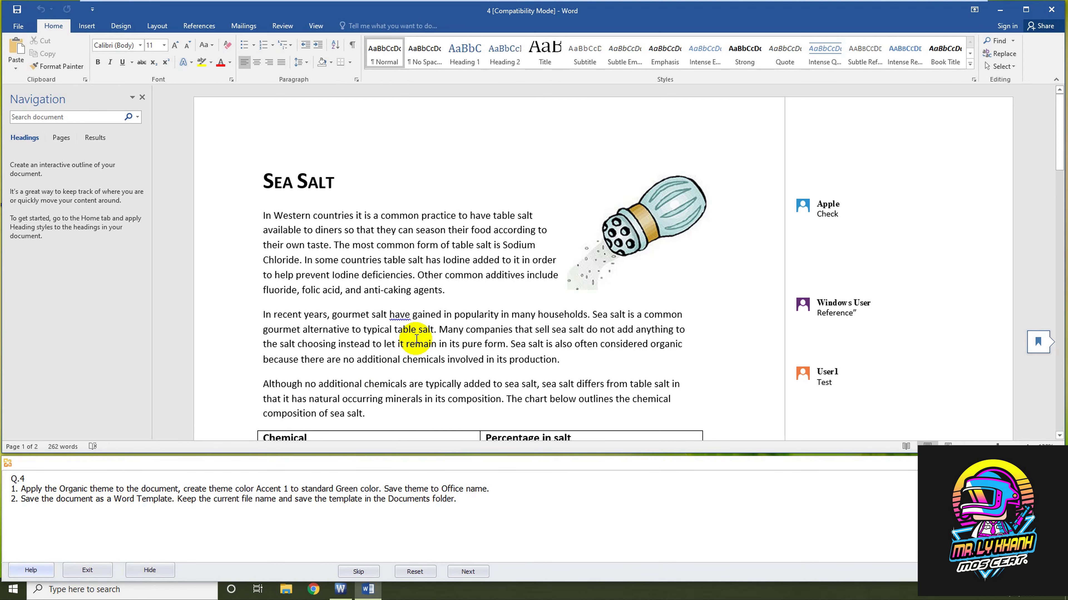
scroll(429, 311, "down", 2)
scroll(429, 311, "down", 4)
scroll(431, 313, "down", 3)
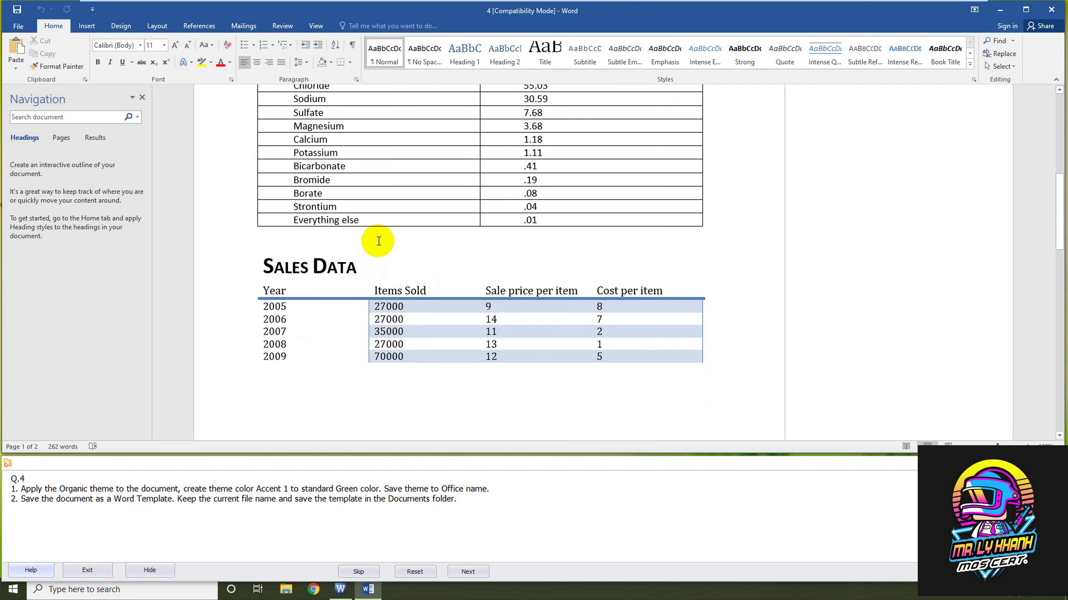
scroll(457, 251, "up", 1)
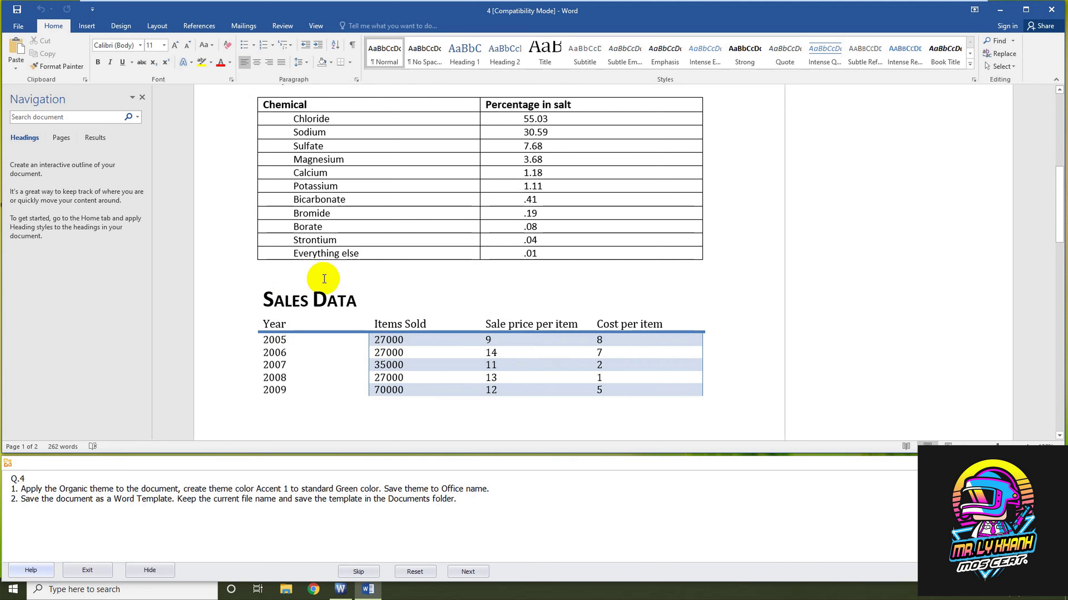
left_click(130, 26)
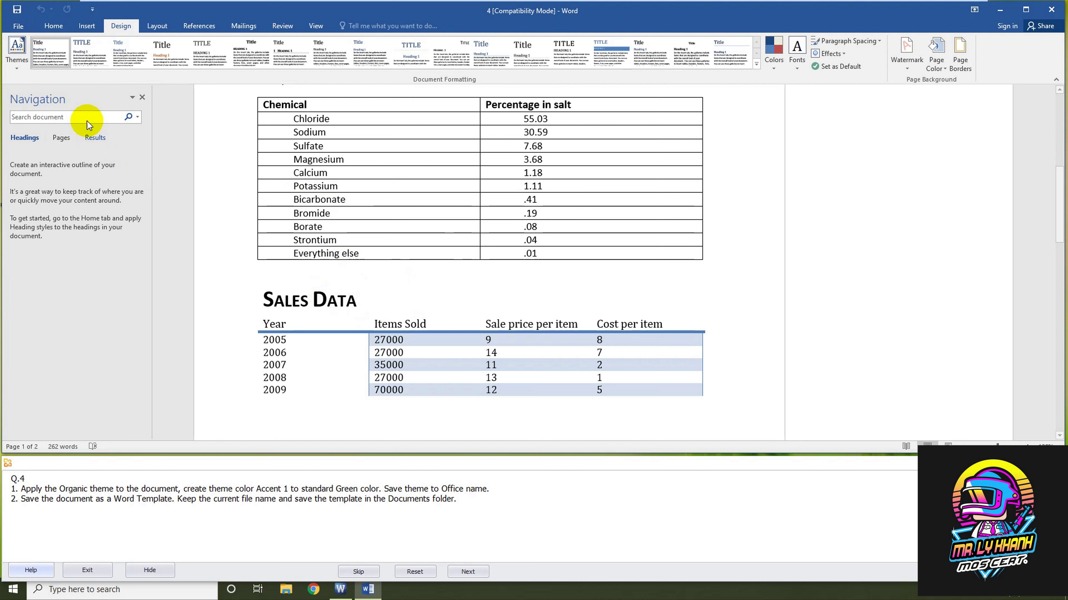
Step: Open the Themes gallery on the Design tab
left_click(18, 67)
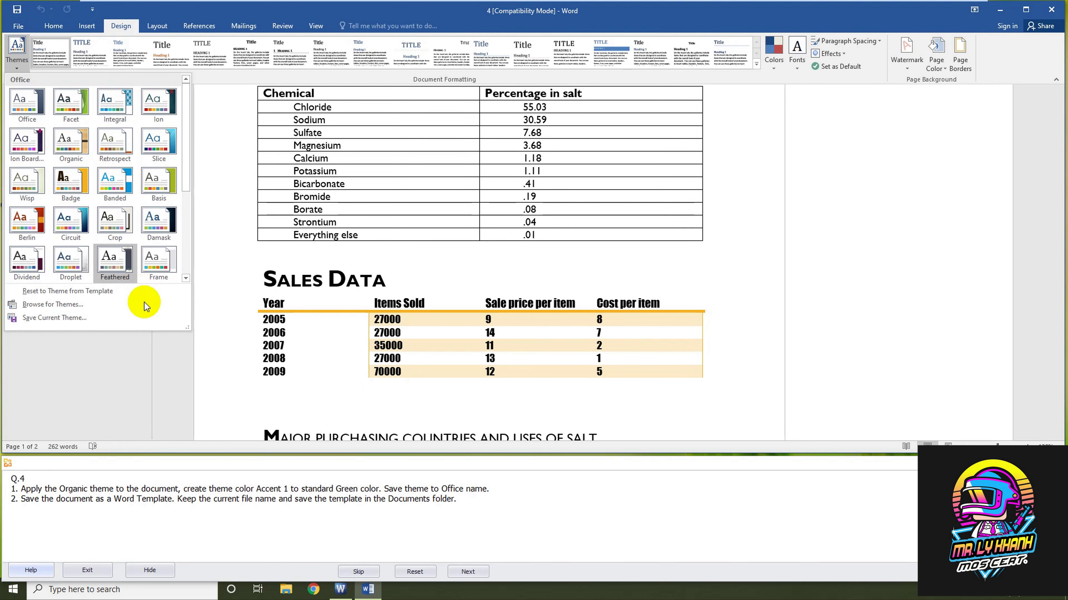
Step: Apply the Organic theme and scroll through the tables to check the green styling
left_click(64, 143)
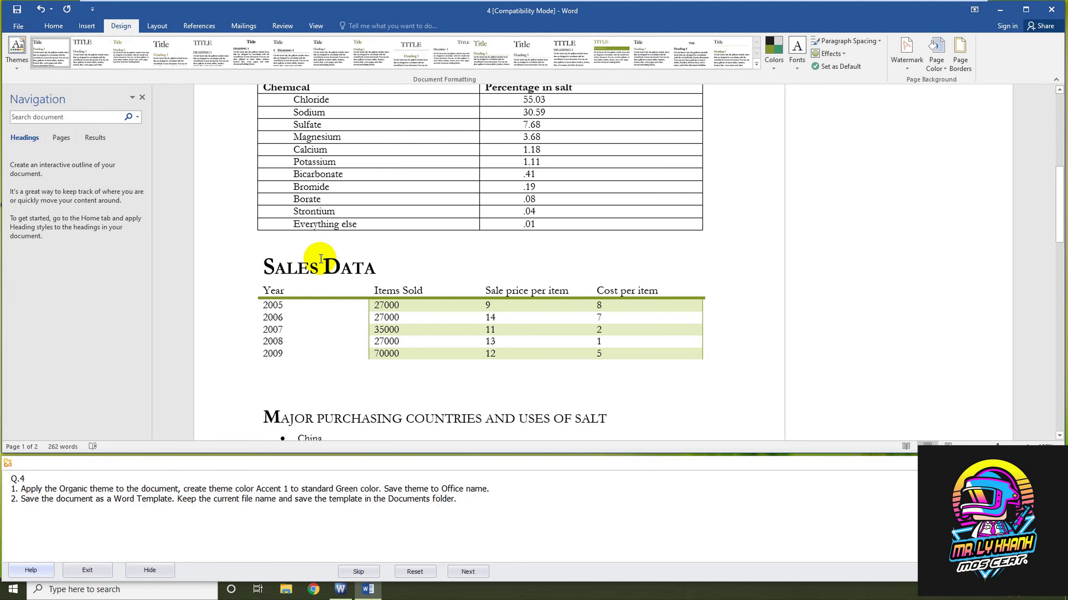
scroll(321, 259, "up", 5)
scroll(320, 259, "up", 4)
scroll(321, 258, "up", 2)
scroll(321, 259, "down", 3)
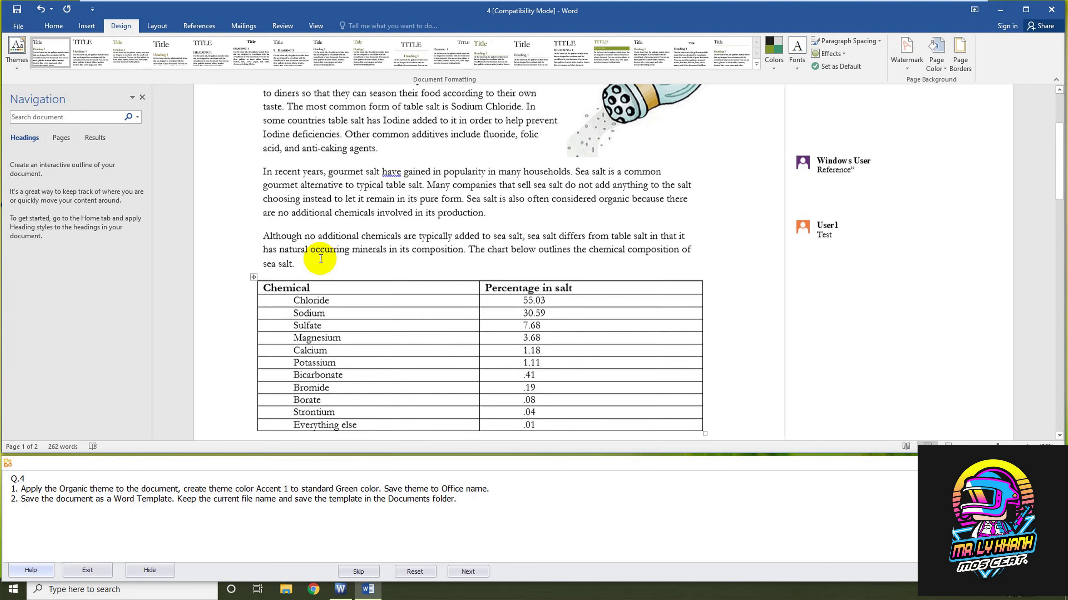
scroll(321, 258, "down", 7)
scroll(320, 258, "down", 5)
scroll(321, 259, "down", 4)
scroll(321, 258, "up", 3)
scroll(321, 258, "up", 2)
scroll(320, 259, "up", 2)
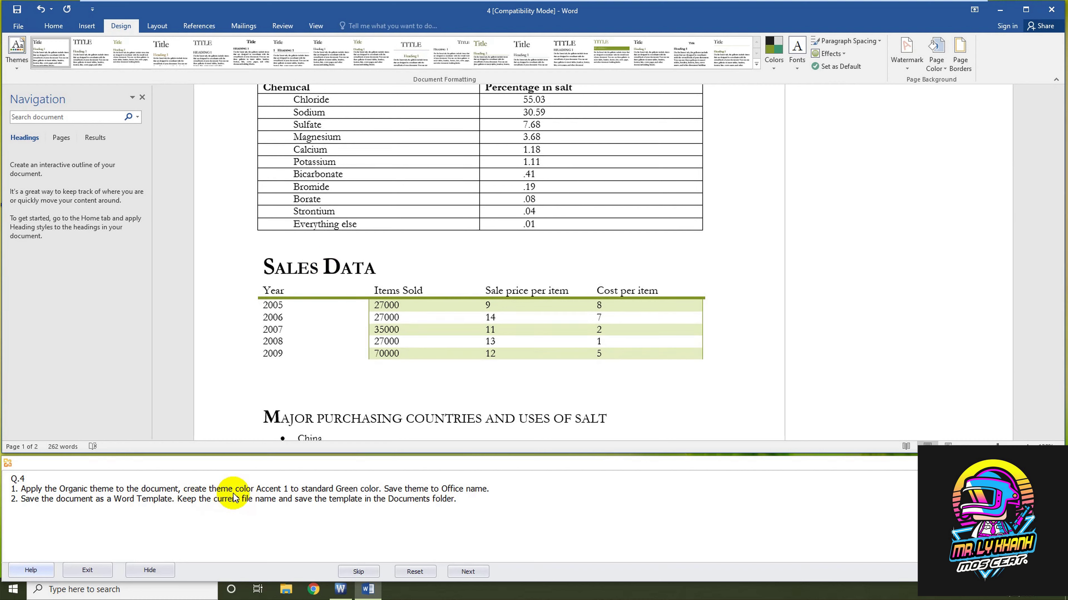
mouse_move(481, 302)
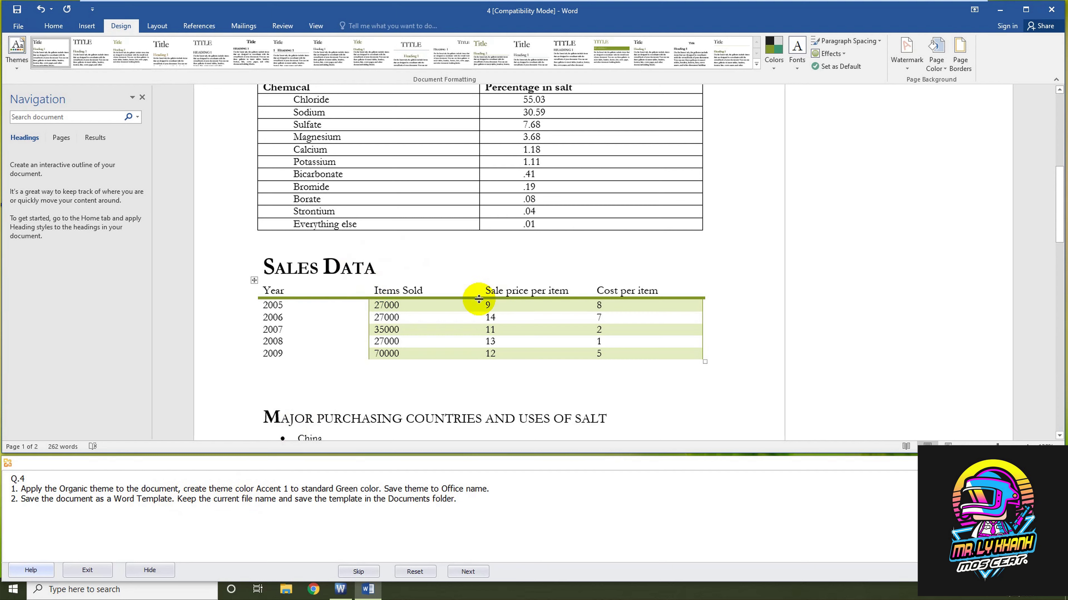
Step: Create custom theme colours with Accent 1 set to standard Green, renaming them toward 'Office'
left_click(775, 70)
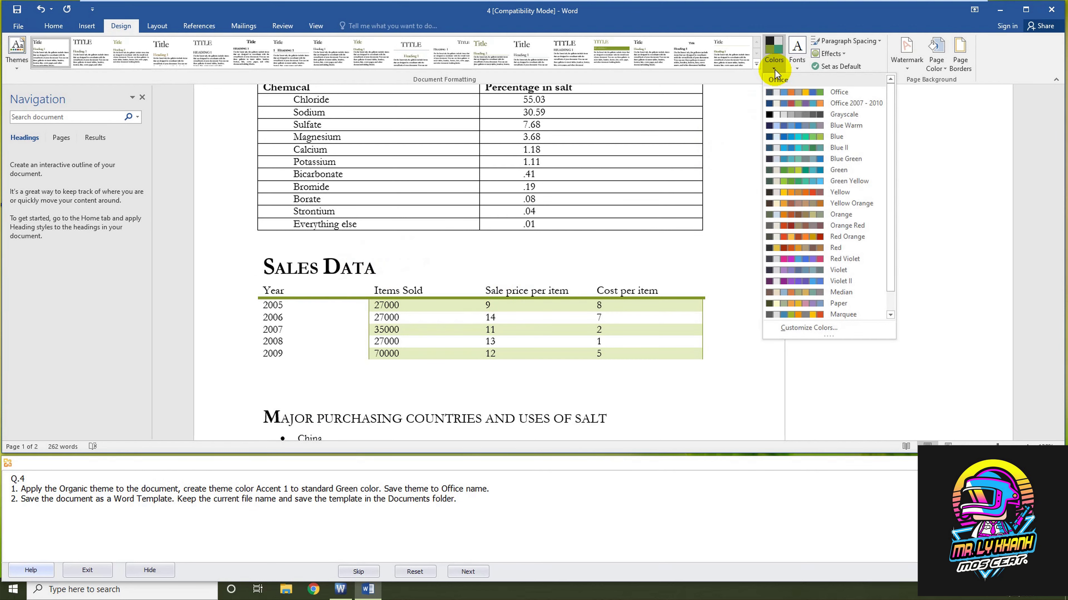
left_click(808, 328)
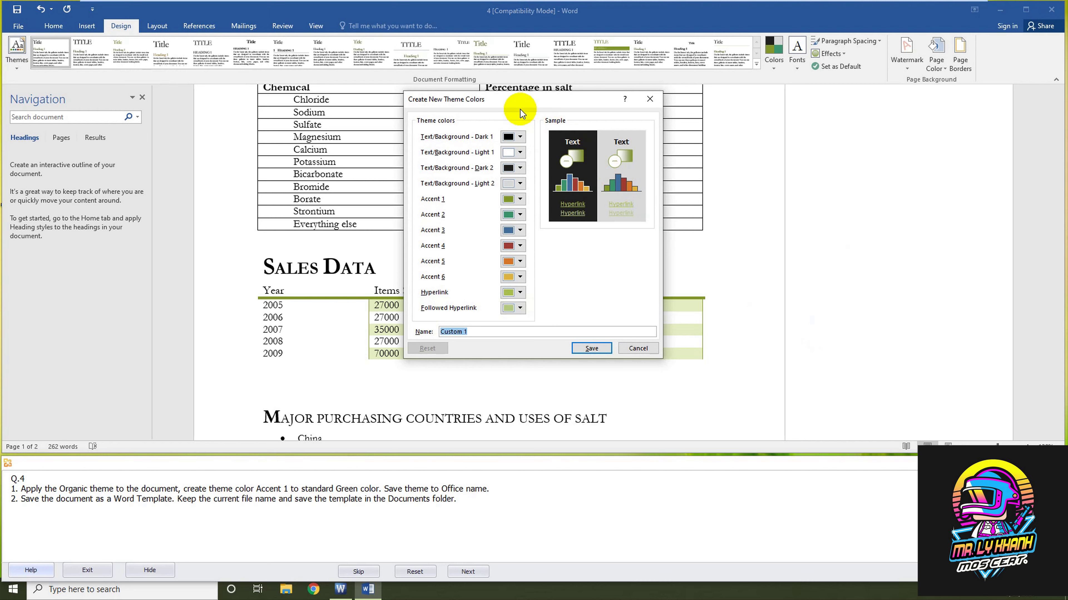
left_click_drag(520, 109, 409, 106)
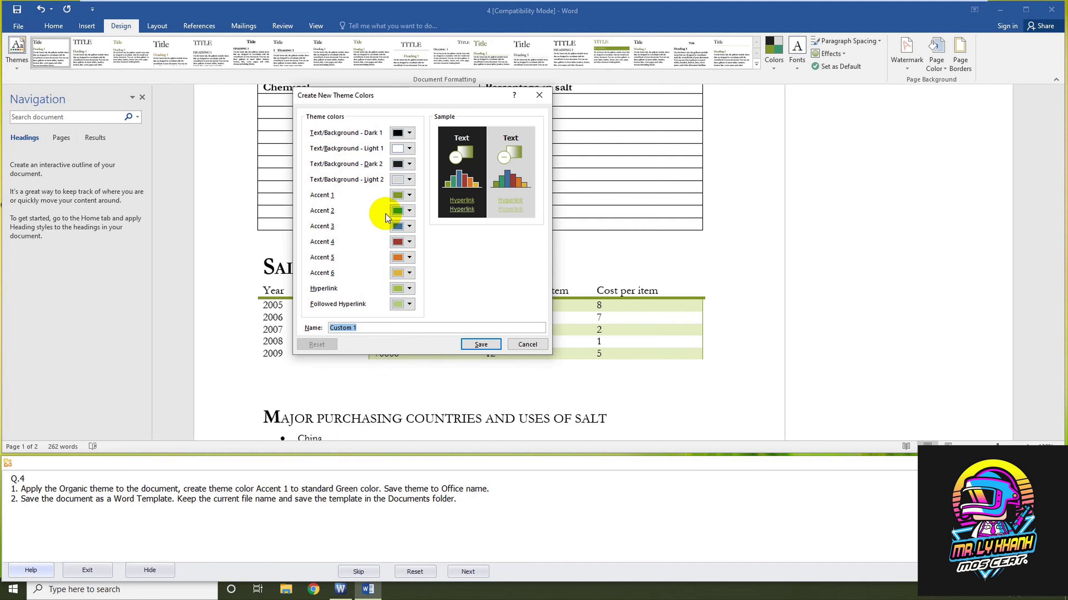
left_click(409, 196)
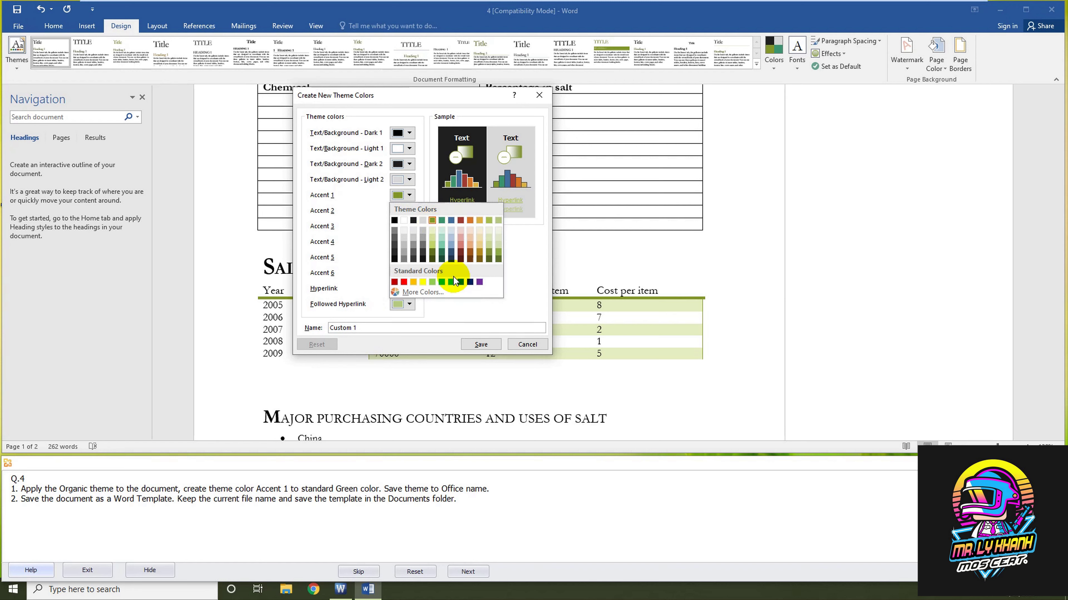
left_click(441, 282)
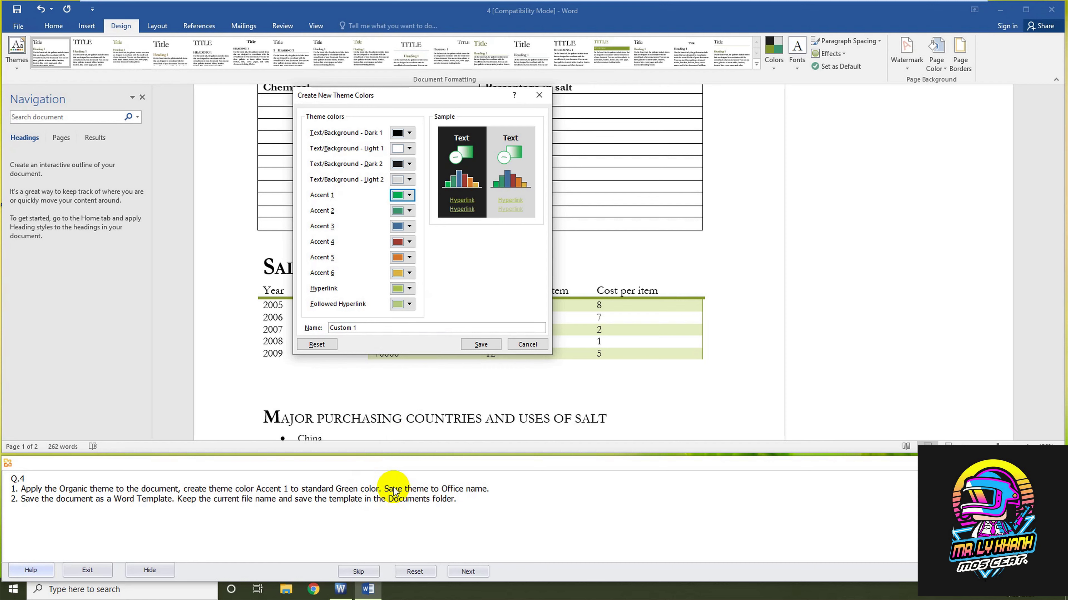
left_click_drag(423, 327, 316, 328)
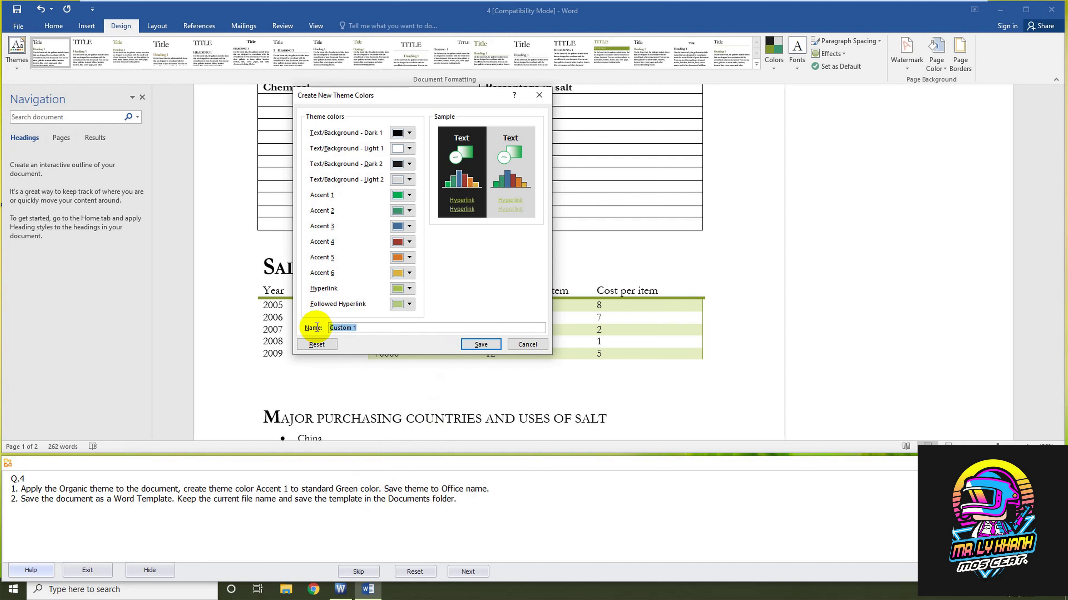
type("Of")
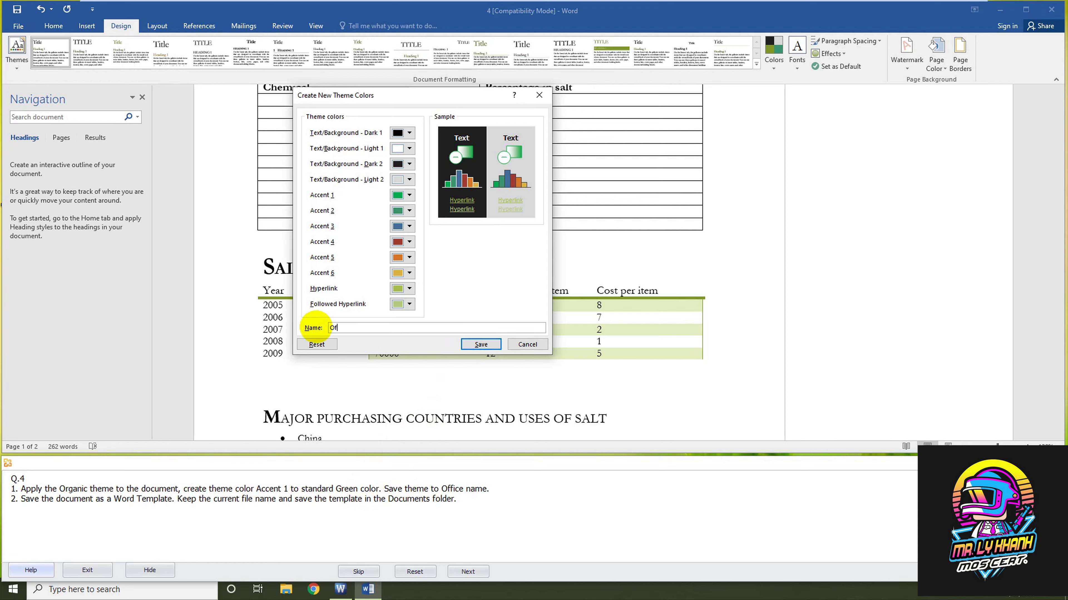
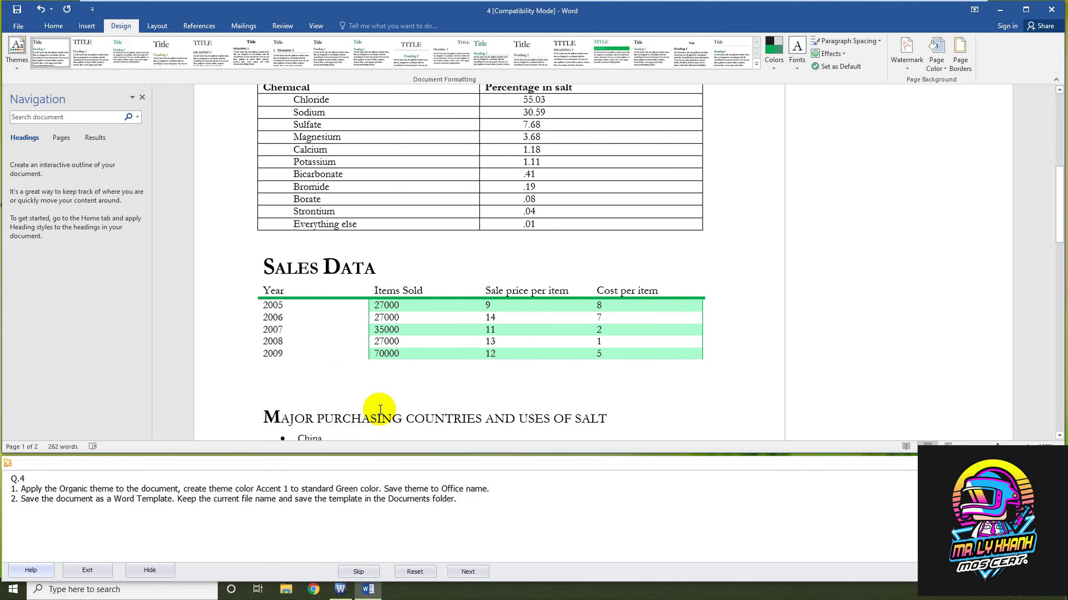
Step: Look through the theme colour sets and the themes gallery, leaving the theme unchanged
left_click(779, 70)
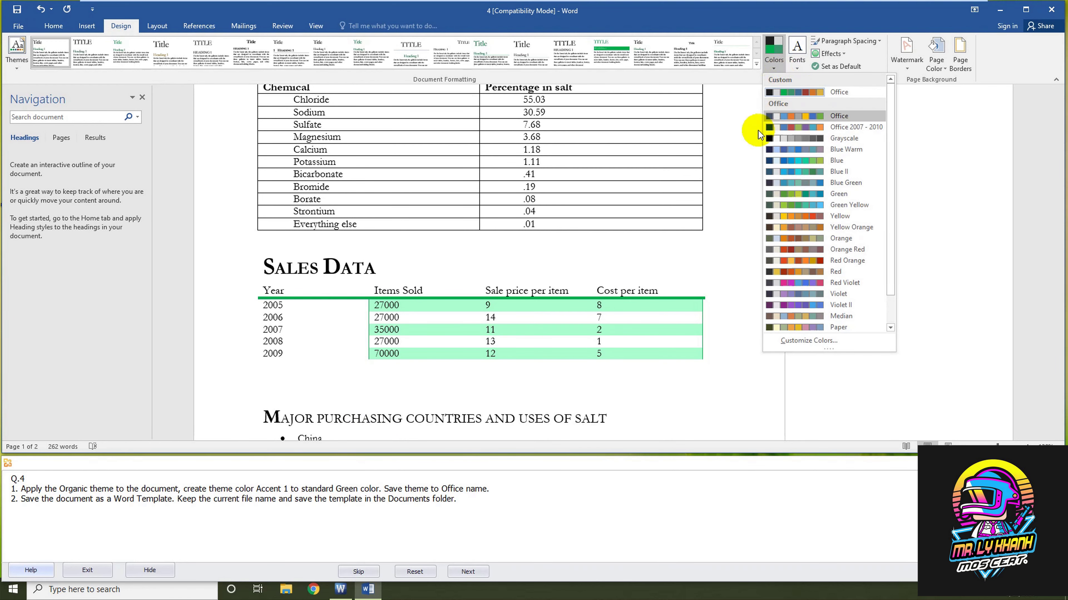
left_click(597, 263)
left_click(17, 50)
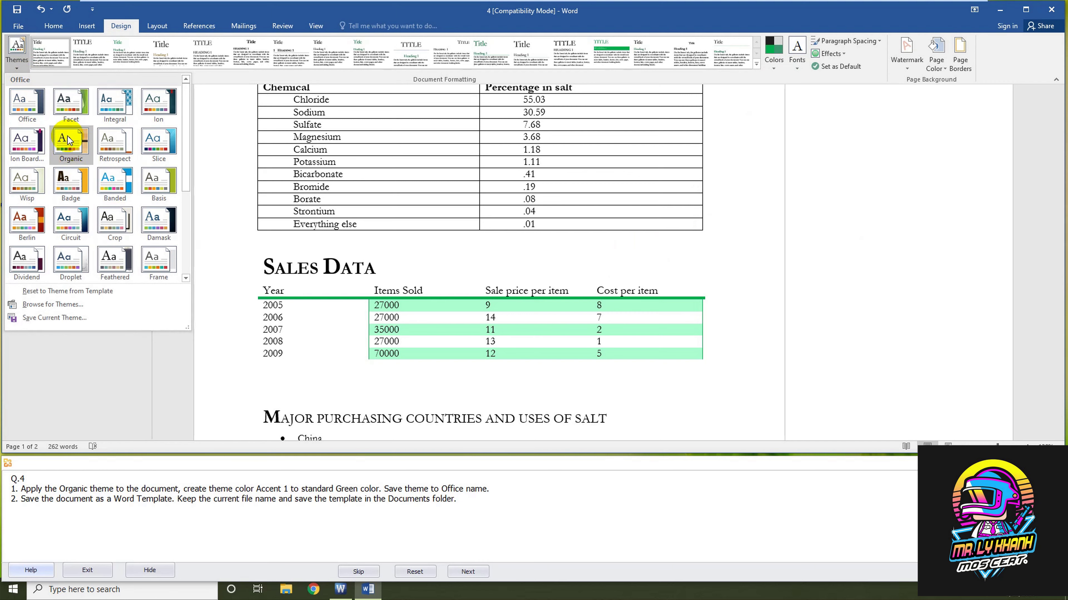
left_click(515, 264)
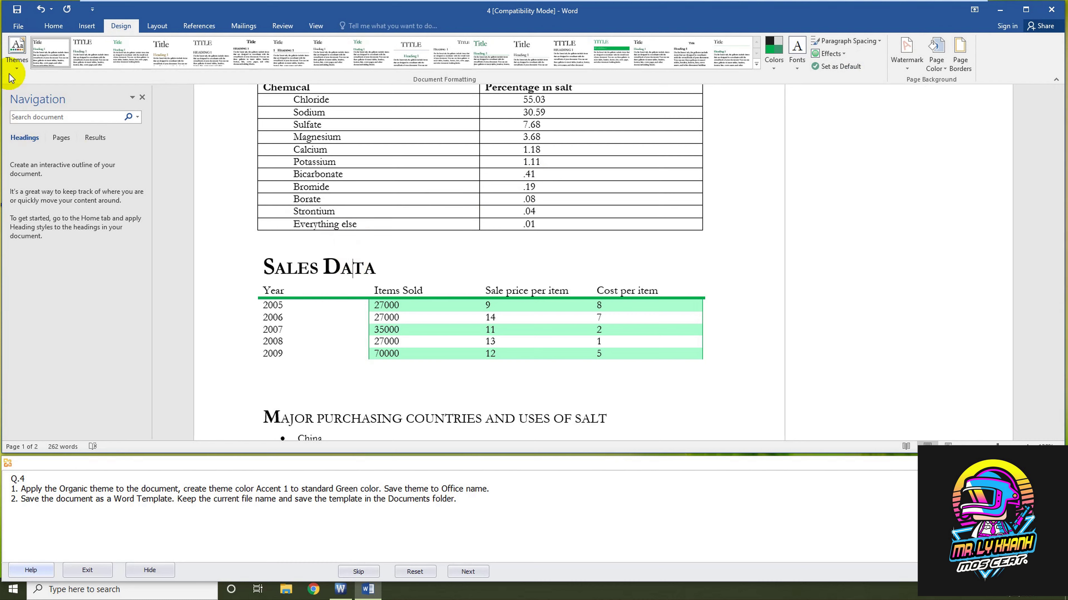
left_click(16, 49)
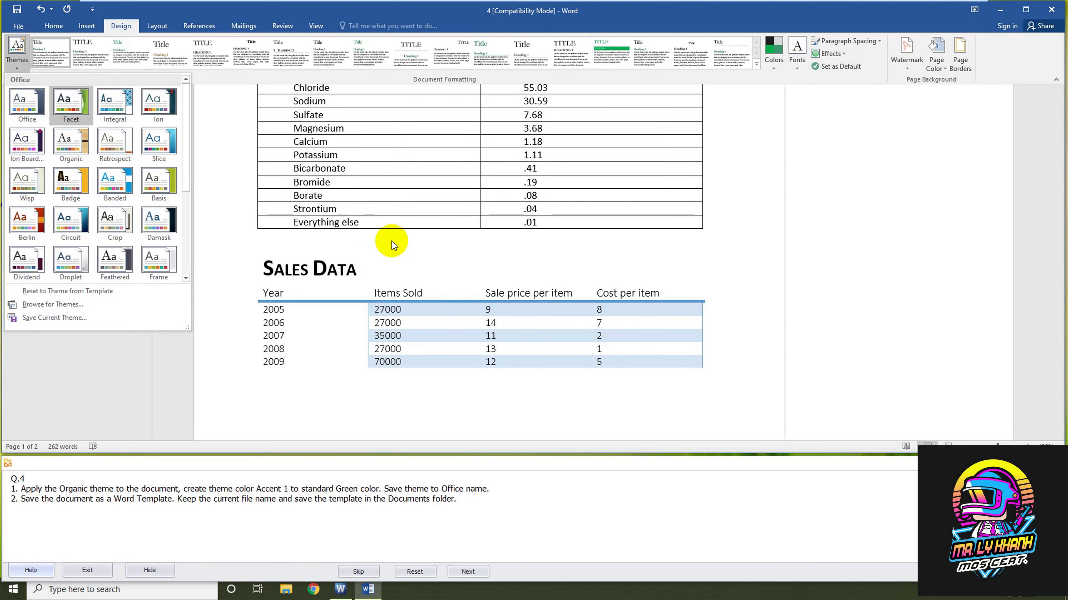
left_click(490, 267)
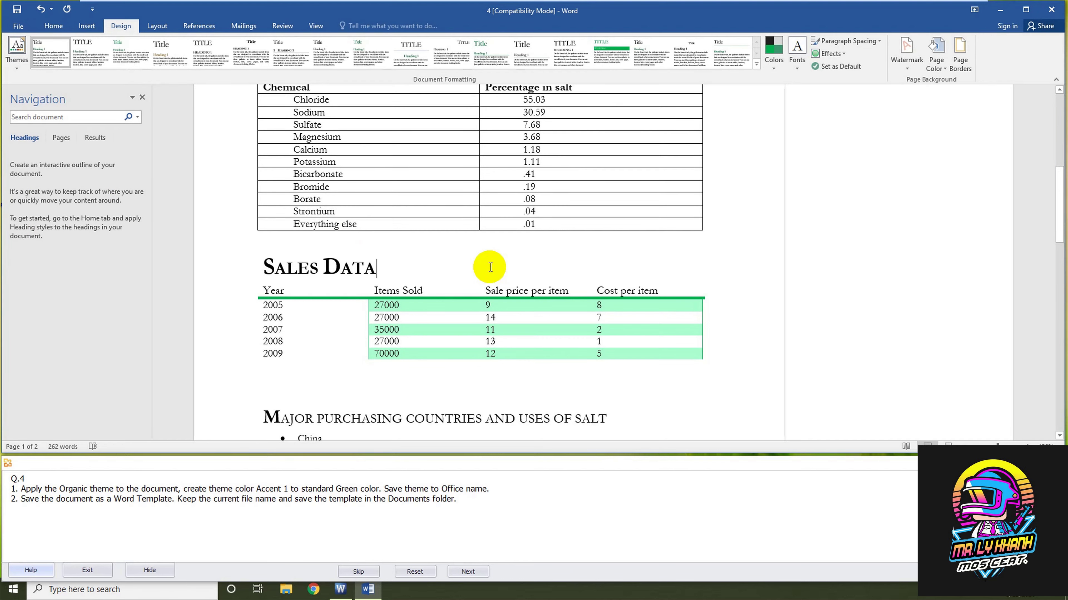
Step: Scroll down and back up through the sea salt document to review it
scroll(490, 267, "down", 2)
scroll(490, 267, "down", 3)
scroll(490, 267, "down", 3)
scroll(490, 267, "up", 5)
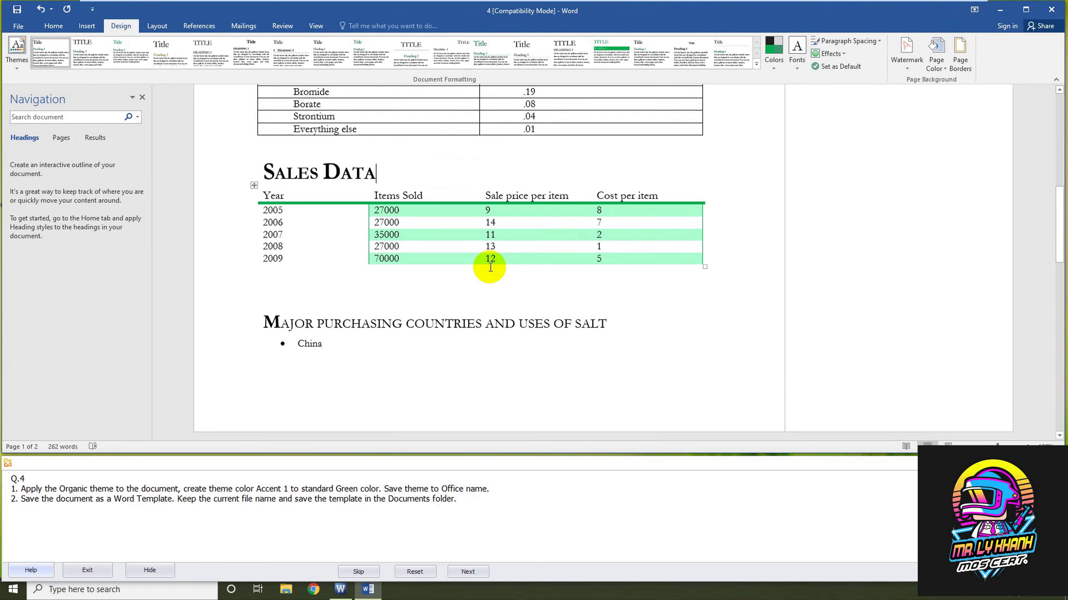
scroll(491, 267, "up", 5)
scroll(490, 267, "up", 5)
scroll(490, 267, "up", 1)
scroll(490, 267, "down", 4)
scroll(490, 267, "down", 4)
scroll(490, 267, "down", 5)
scroll(490, 267, "down", 2)
scroll(490, 268, "down", 3)
scroll(490, 267, "down", 1)
scroll(491, 267, "down", 3)
scroll(490, 267, "down", 3)
scroll(491, 267, "down", 1)
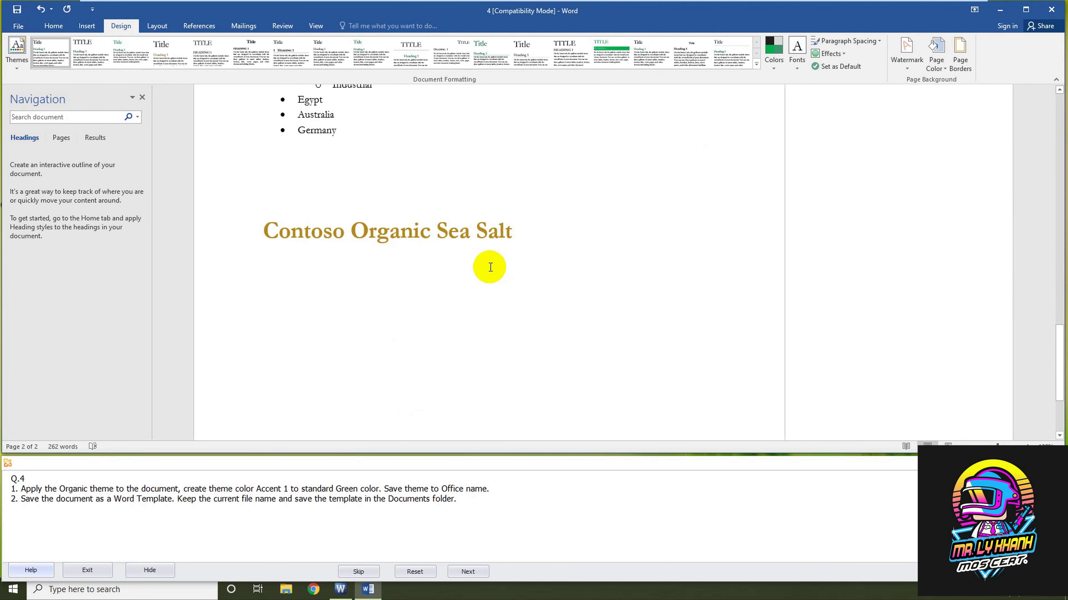
scroll(490, 267, "down", 3)
scroll(490, 267, "up", 3)
scroll(489, 268, "up", 5)
scroll(489, 267, "up", 5)
scroll(488, 268, "up", 3)
scroll(489, 267, "up", 3)
scroll(488, 267, "up", 2)
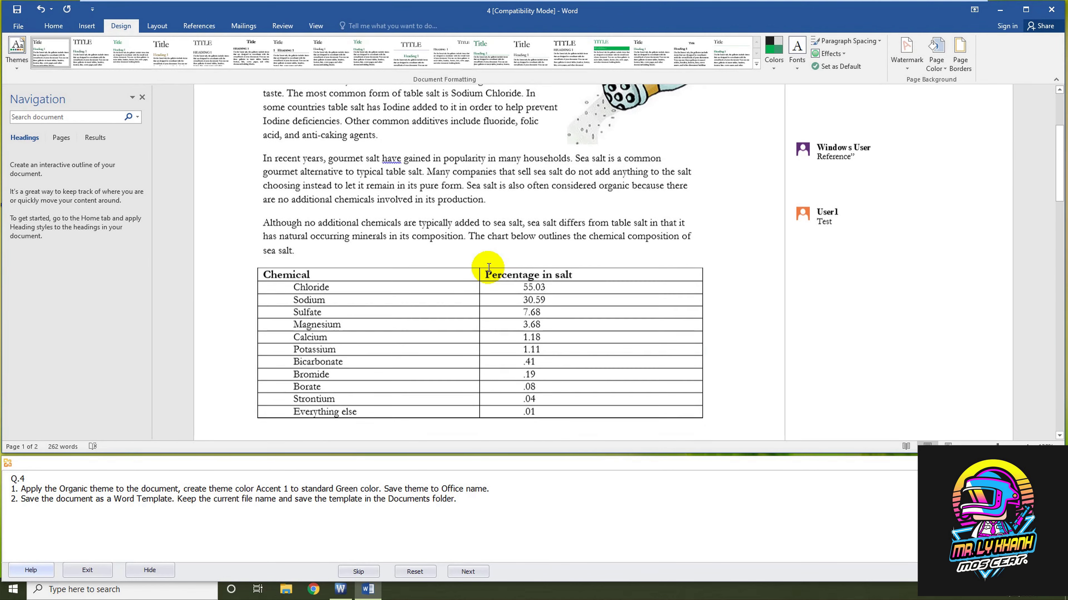
scroll(488, 268, "up", 3)
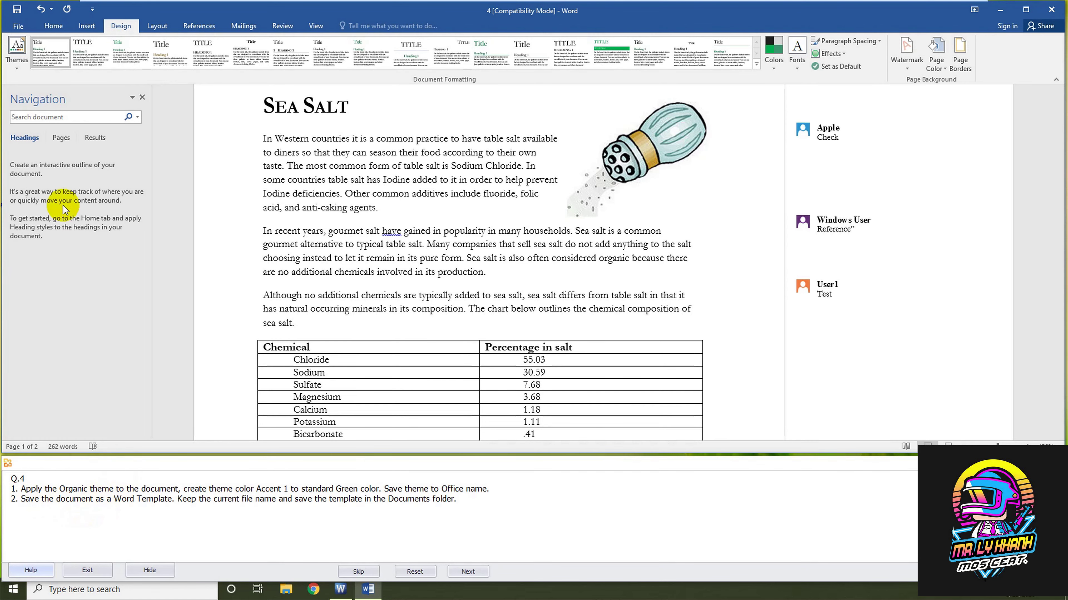
Step: Bring up the full Save As dialog via File > Save As > Browse
left_click(19, 26)
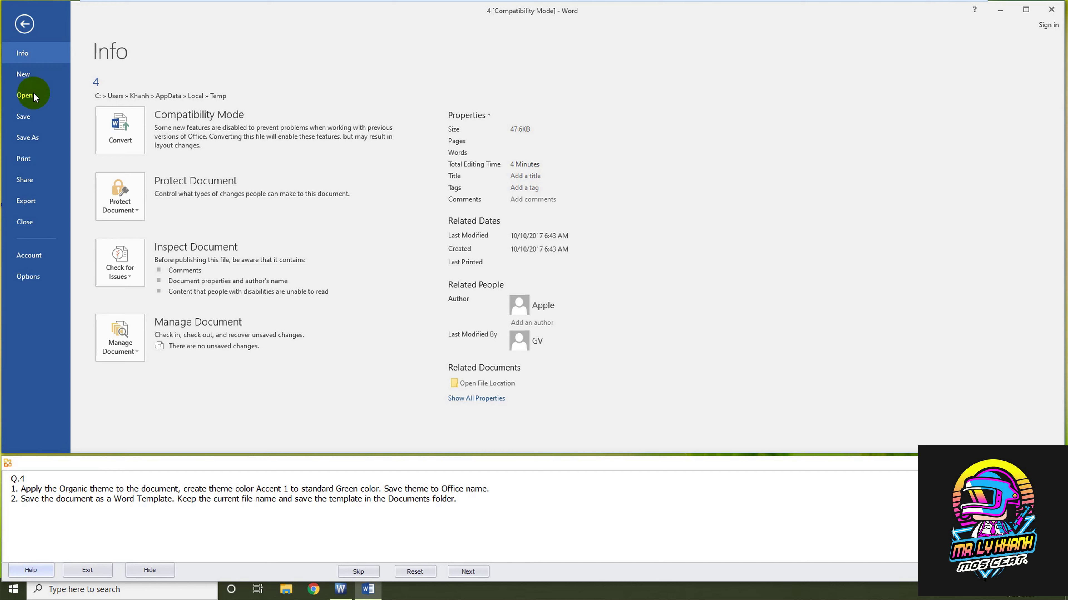
left_click(34, 140)
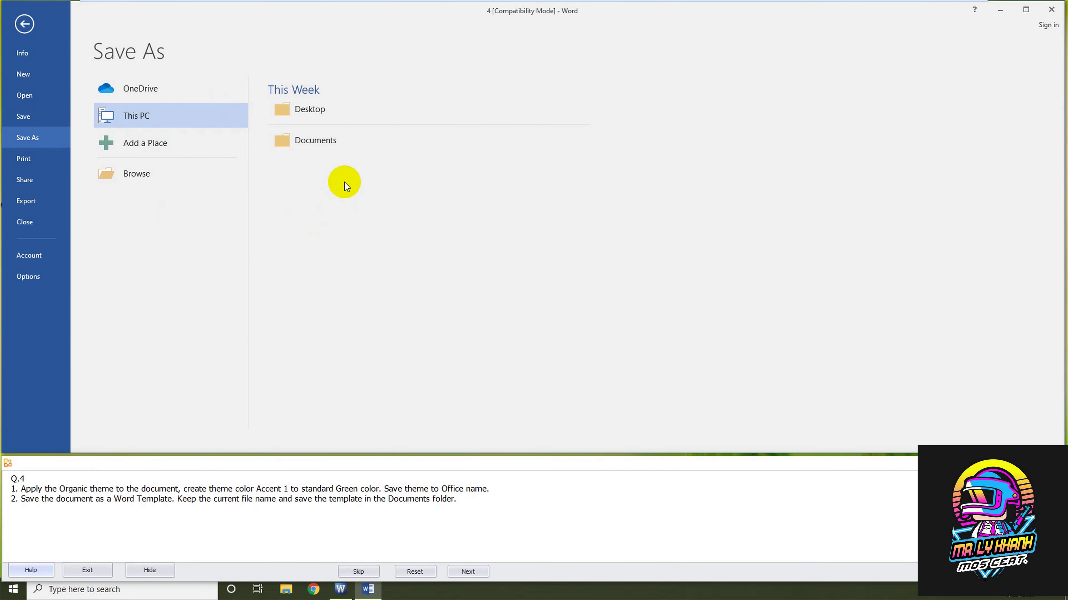
left_click(152, 173)
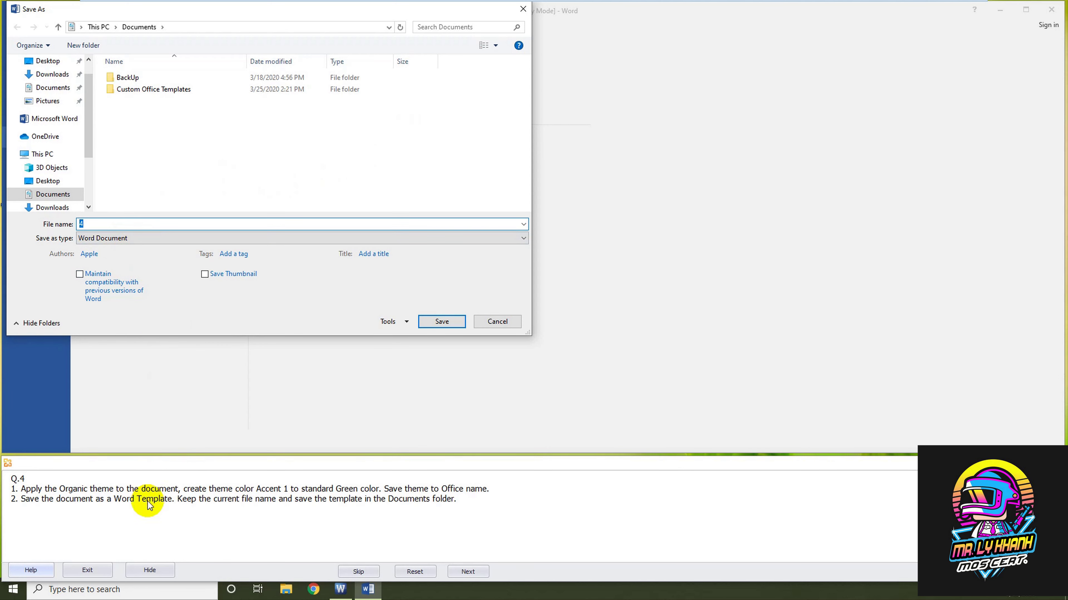
Step: Change the file type to Word Template and save it as '4' in Documents
left_click(203, 239)
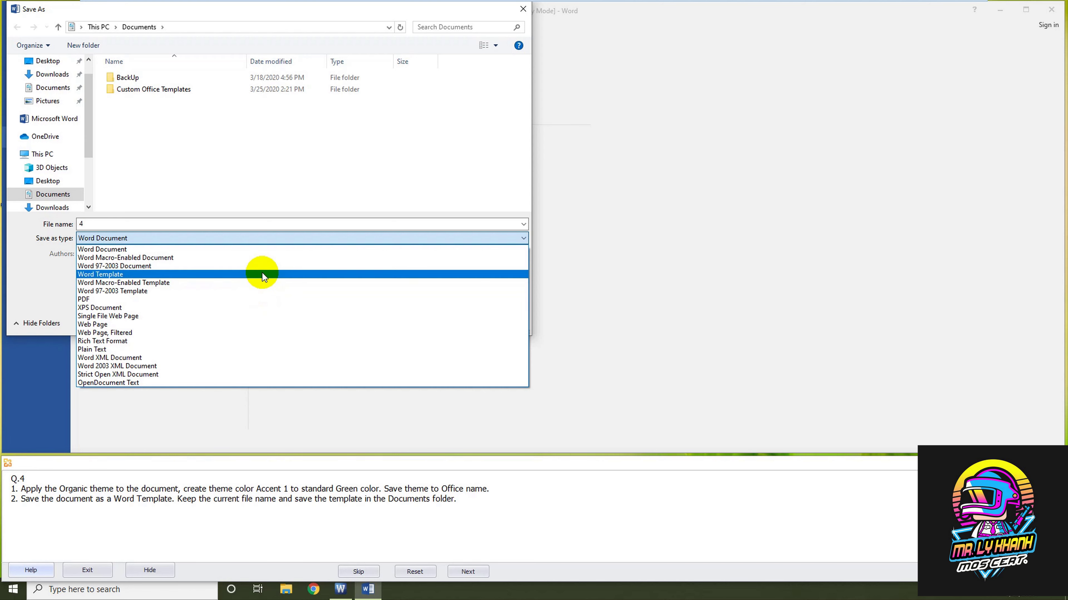
left_click(262, 274)
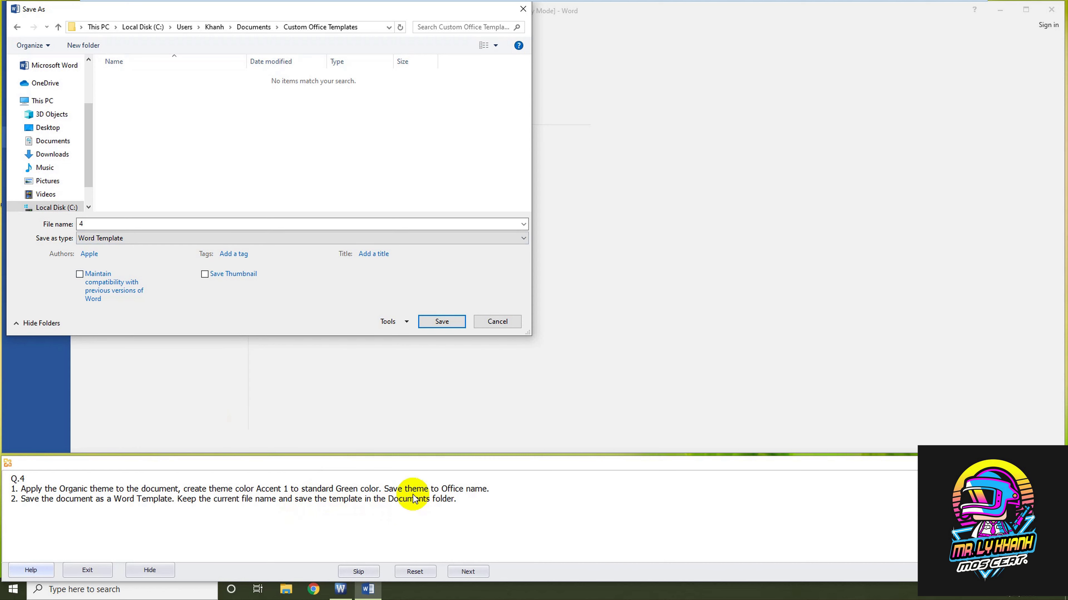
left_click(53, 143)
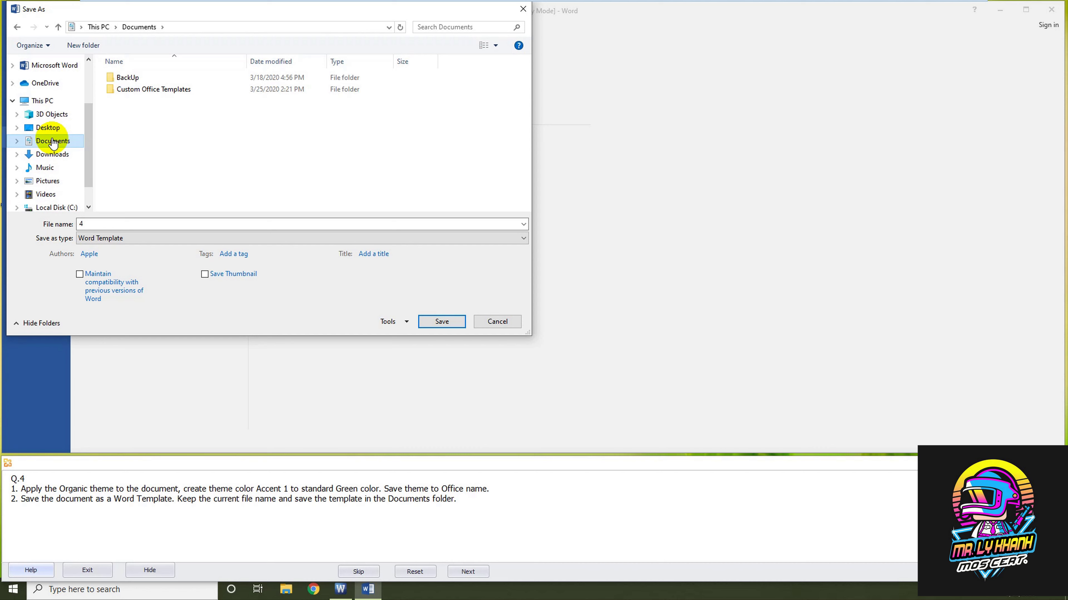
left_click(453, 322)
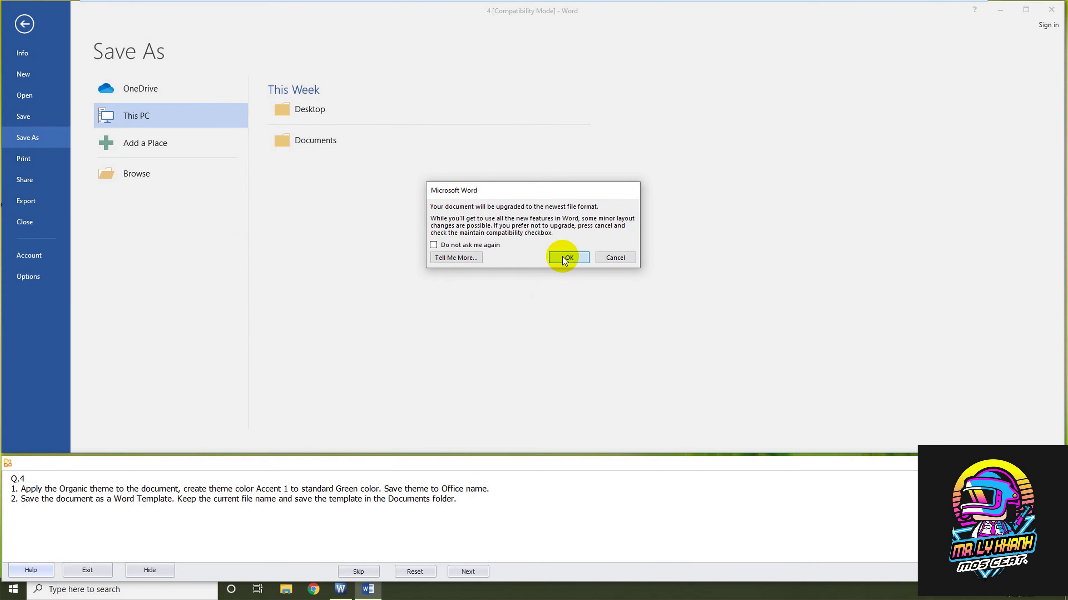
Step: Accept upgrading the template to the newest file format
left_click(563, 257)
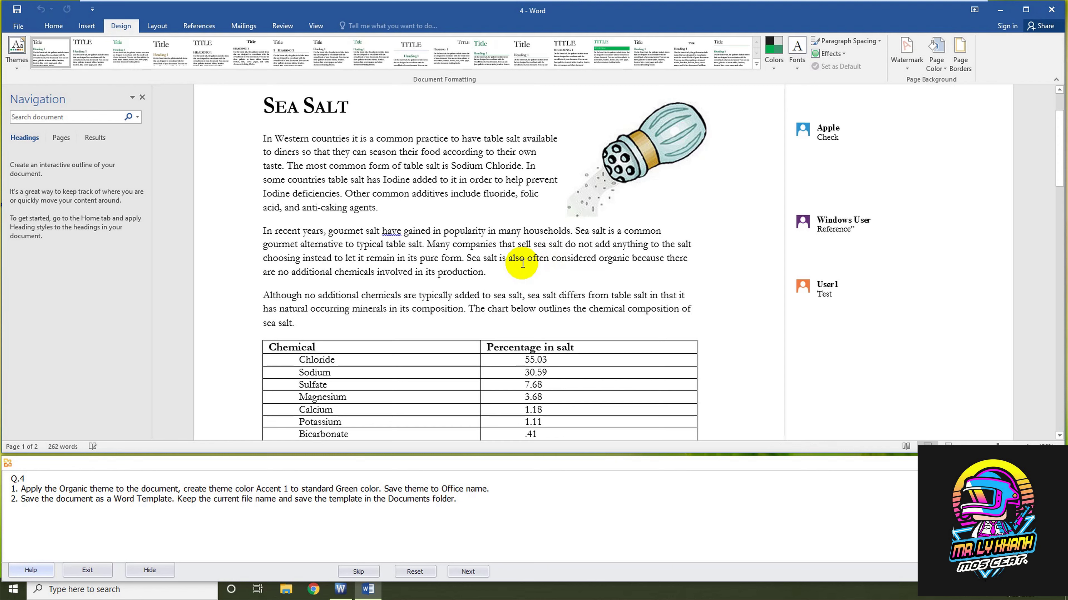